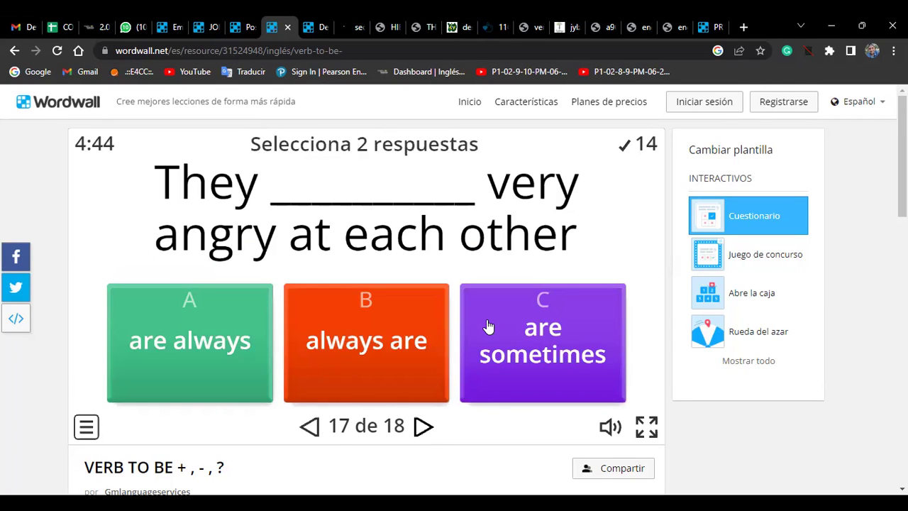
- Answer quiz question 17 by selecting "are always" and "are sometimes"
{"action": "left_click", "coordinate": [486, 325]}
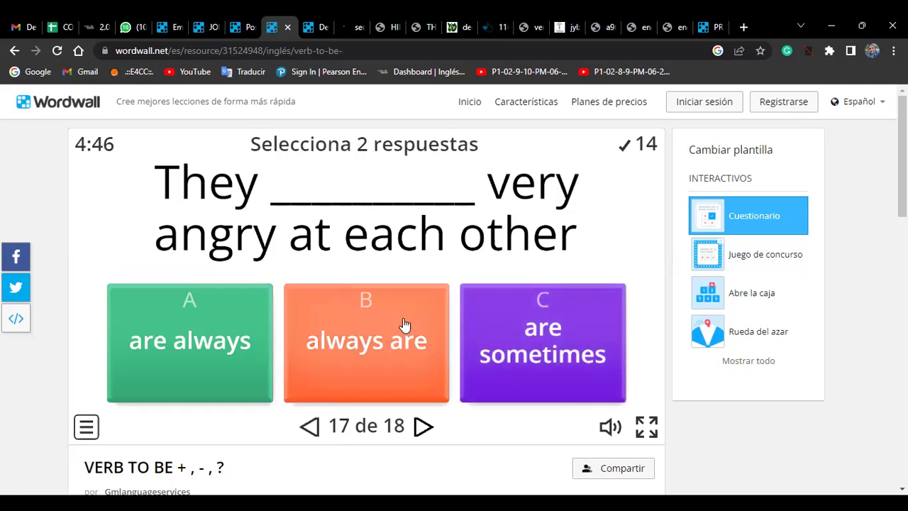
{"action": "left_click", "coordinate": [258, 369]}
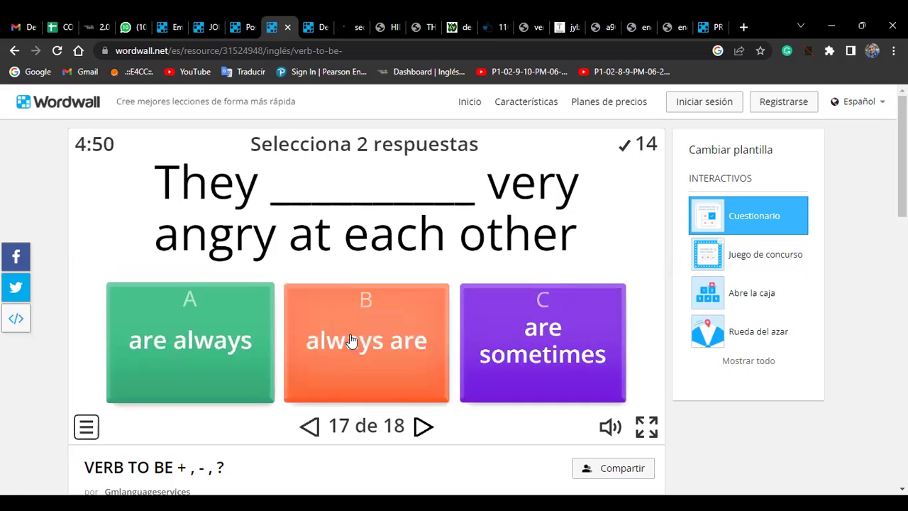
{"action": "left_click", "coordinate": [500, 354]}
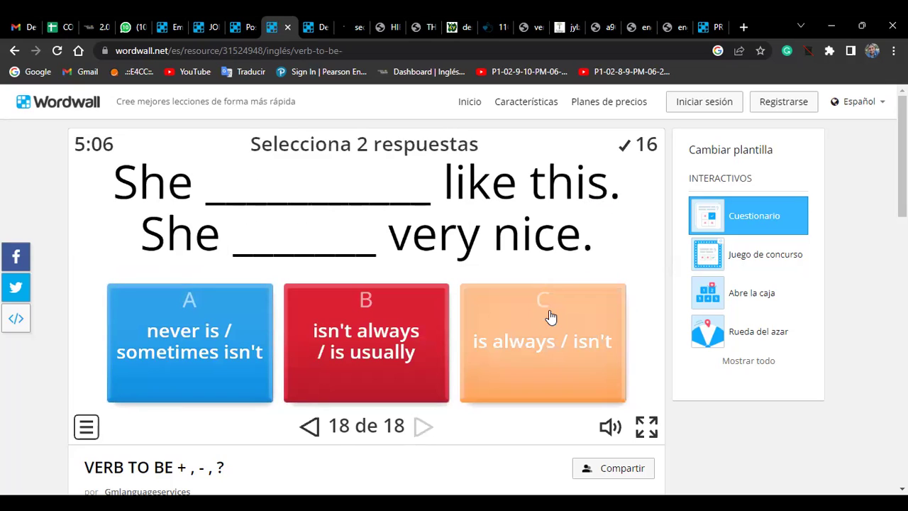
- Answer quiz question 18 by selecting "never is / sometimes isn't" and "isn't always / is usually"
{"action": "left_click", "coordinate": [203, 369]}
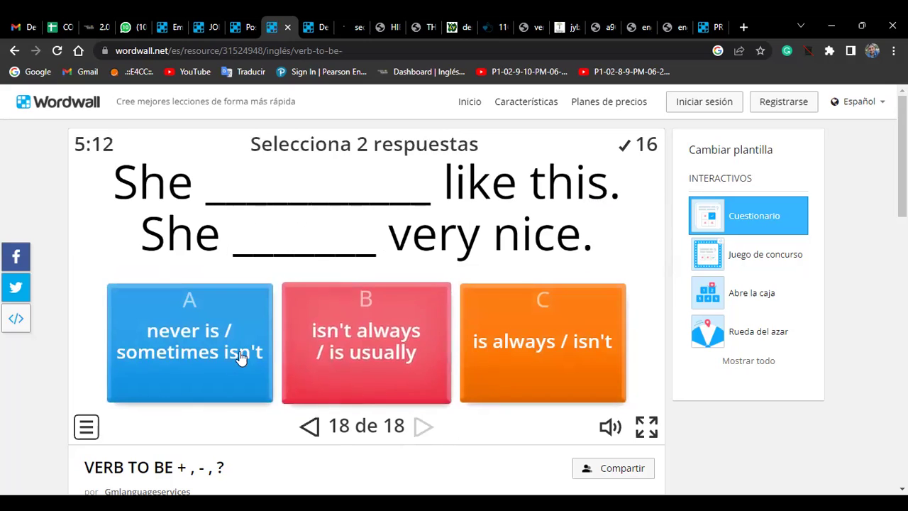
{"action": "left_click", "coordinate": [217, 360]}
{"action": "left_click", "coordinate": [364, 312]}
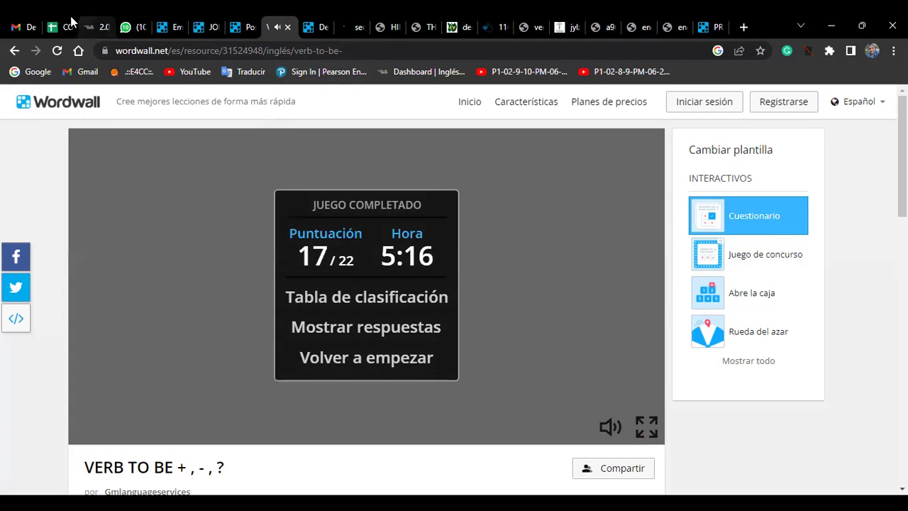
- Switch to the CONTROL ASISTENCIA Y NOTAS spreadsheet in Google Sheets and open the P1-02-9-10-PM-06-23-14 class sheet
{"action": "mouse_move", "coordinate": [65, 21]}
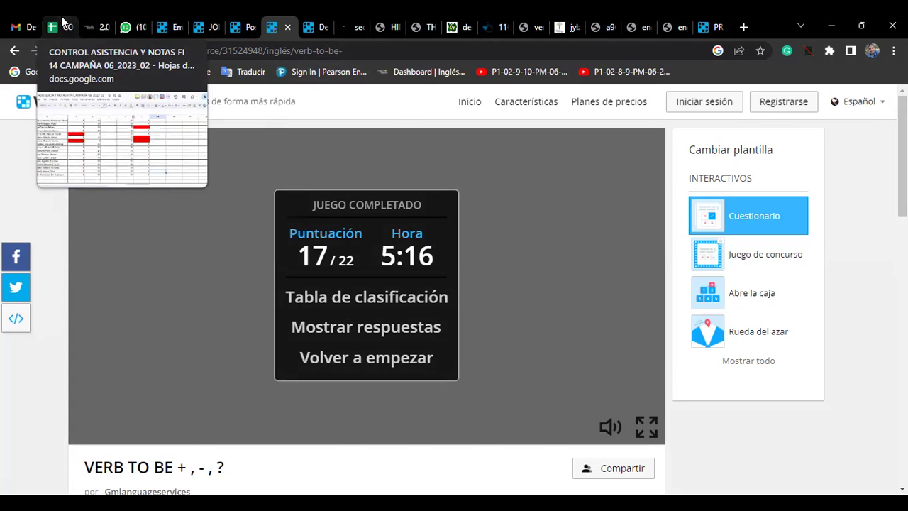
{"action": "left_click", "coordinate": [63, 22]}
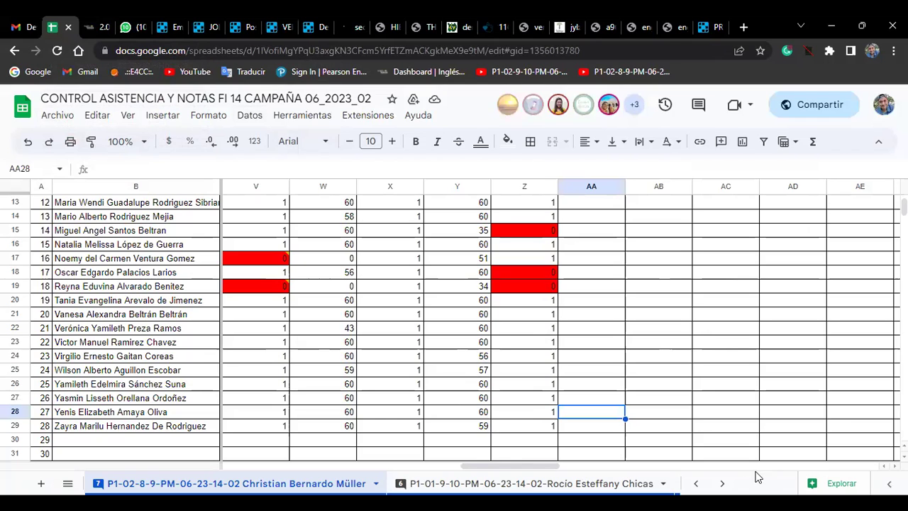
{"action": "left_click", "coordinate": [724, 484]}
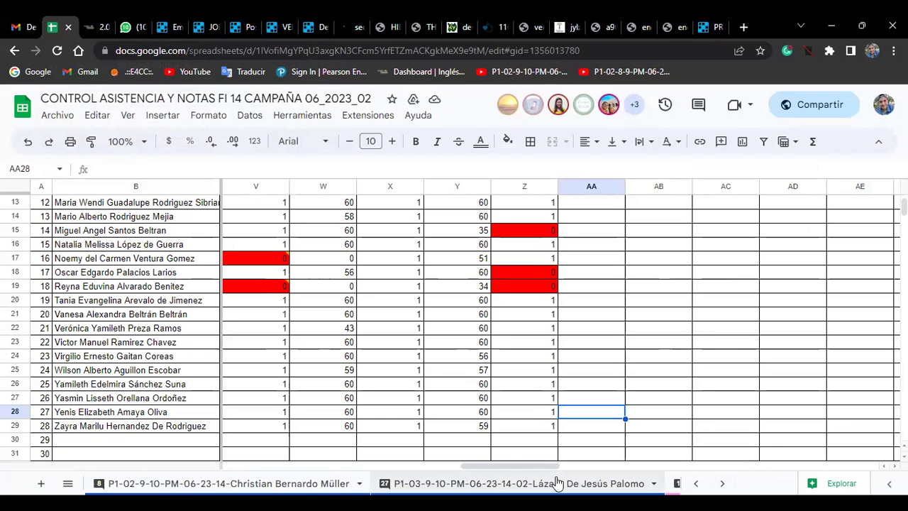
{"action": "left_click", "coordinate": [323, 483]}
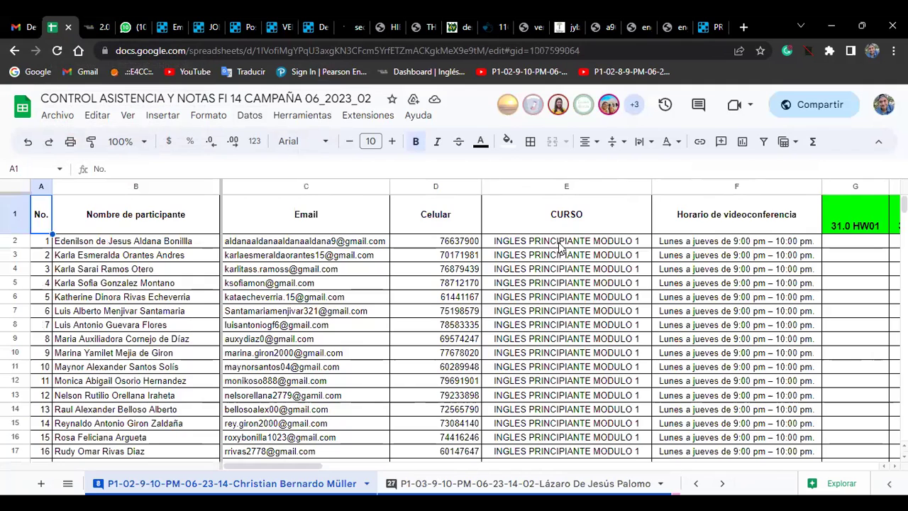
- Enter 1 for participants 1 to 4 in the "jueves 22 - jun" attendance column, cells Z2 to Z5
{"action": "scroll", "coordinate": [824, 468], "scroll_direction": "right", "scroll_amount": 10}
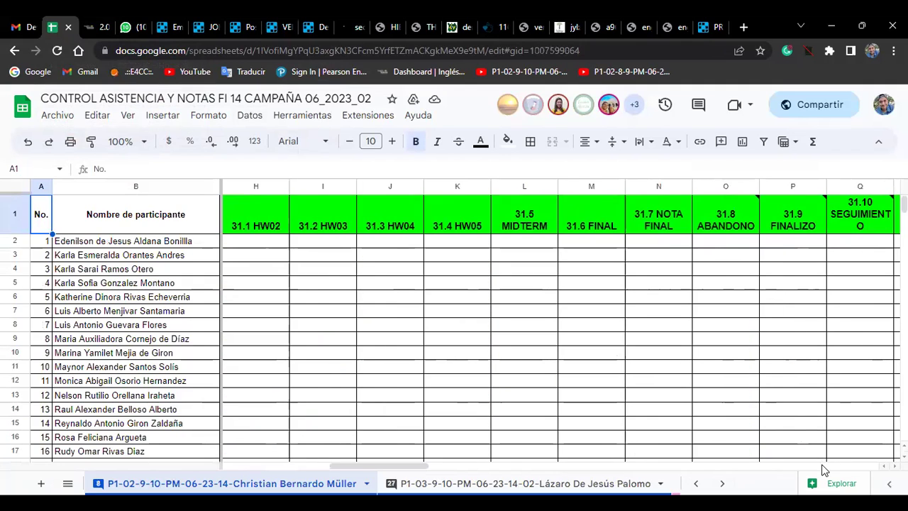
{"action": "scroll", "coordinate": [823, 469], "scroll_direction": "right", "scroll_amount": 8}
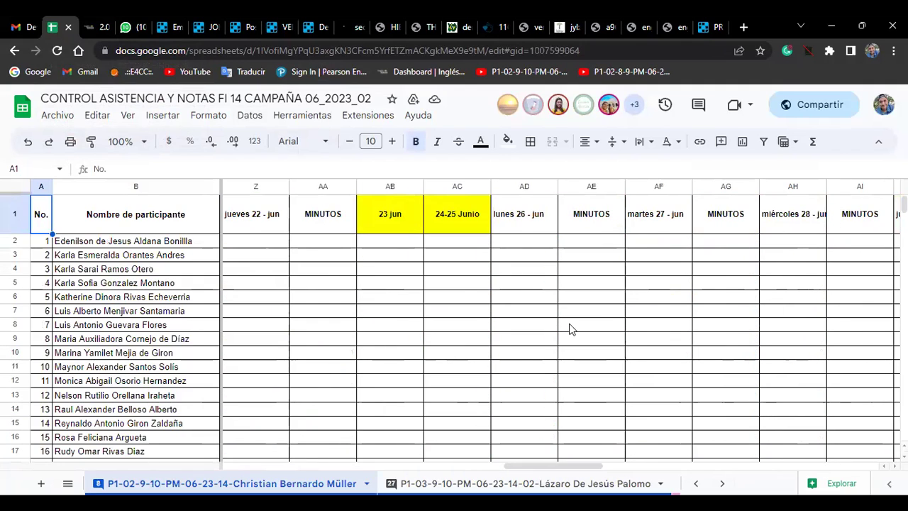
{"action": "left_click", "coordinate": [245, 232]}
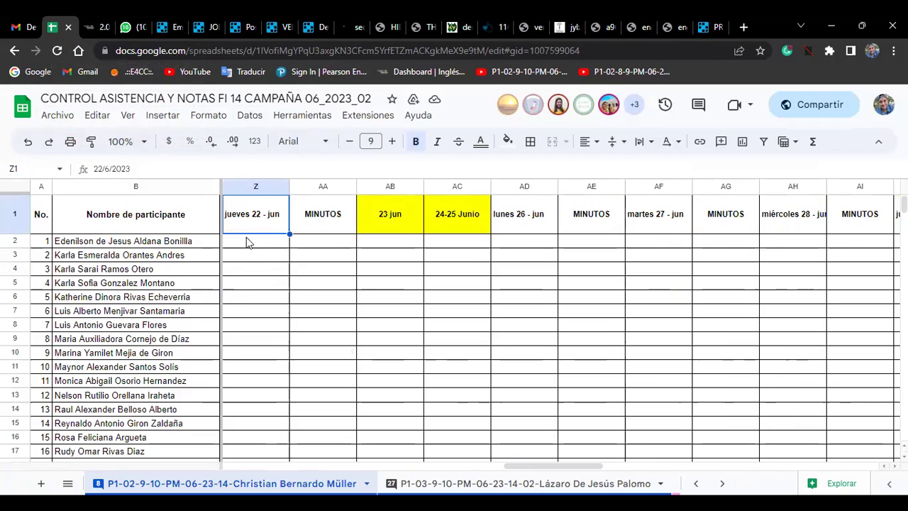
{"action": "left_click", "coordinate": [249, 242]}
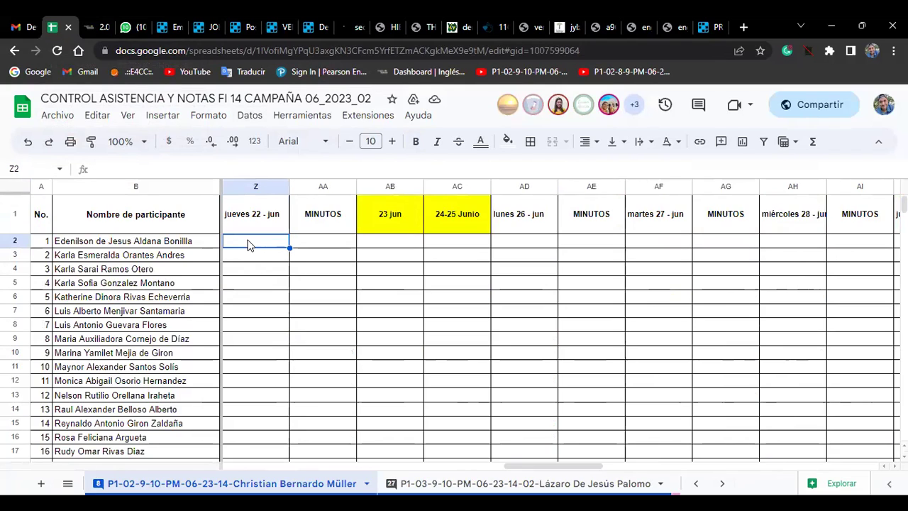
{"action": "type", "text": "1"}
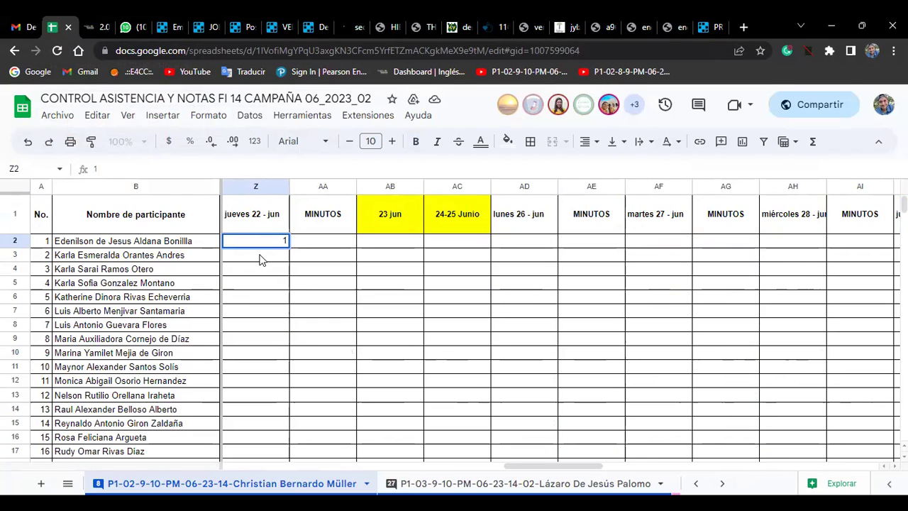
{"action": "left_click", "coordinate": [260, 261]}
{"action": "type", "text": "1"}
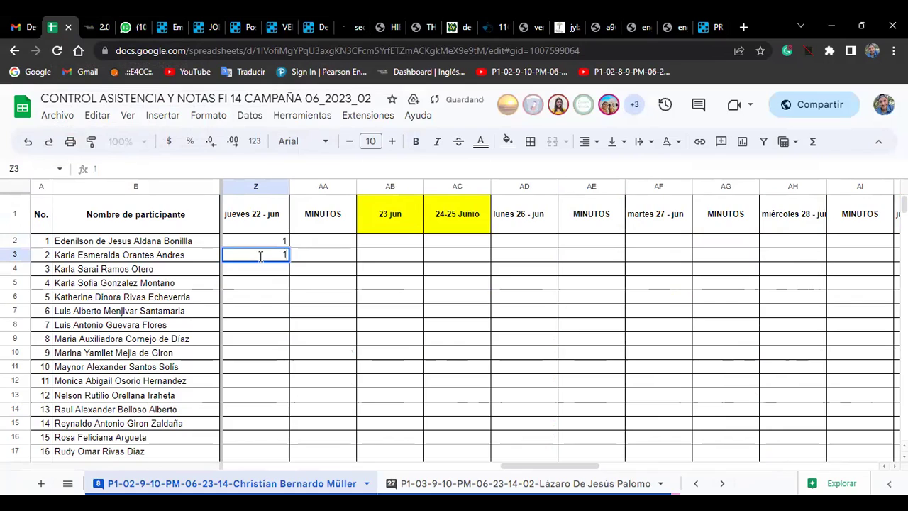
{"action": "left_click", "coordinate": [264, 272]}
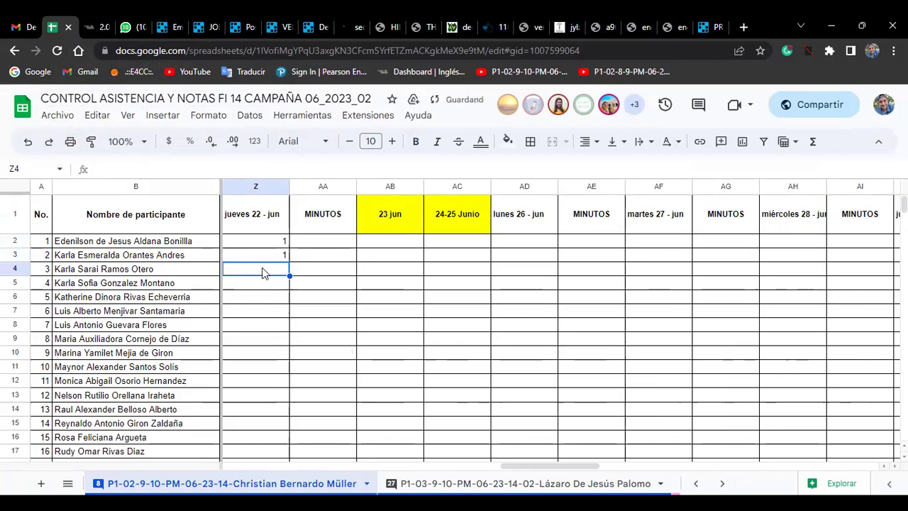
{"action": "type", "text": "1"}
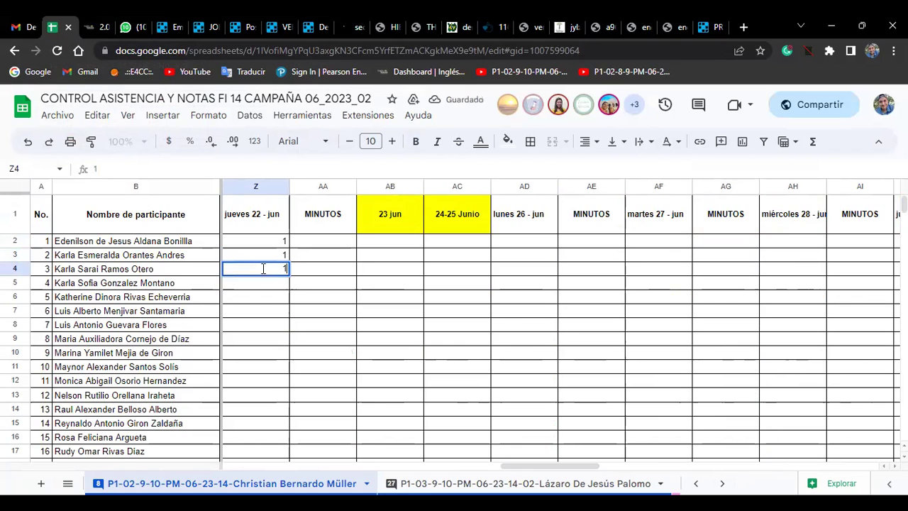
{"action": "left_click", "coordinate": [269, 286]}
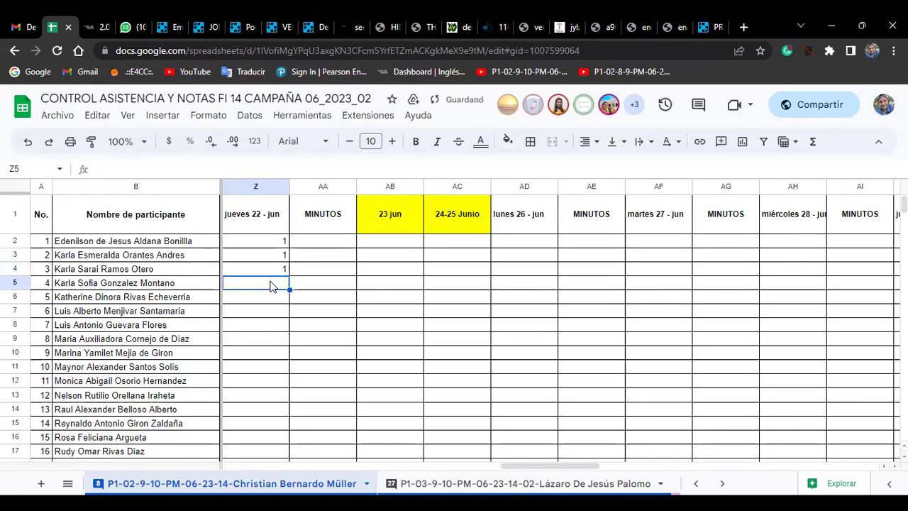
{"action": "type", "text": "1"}
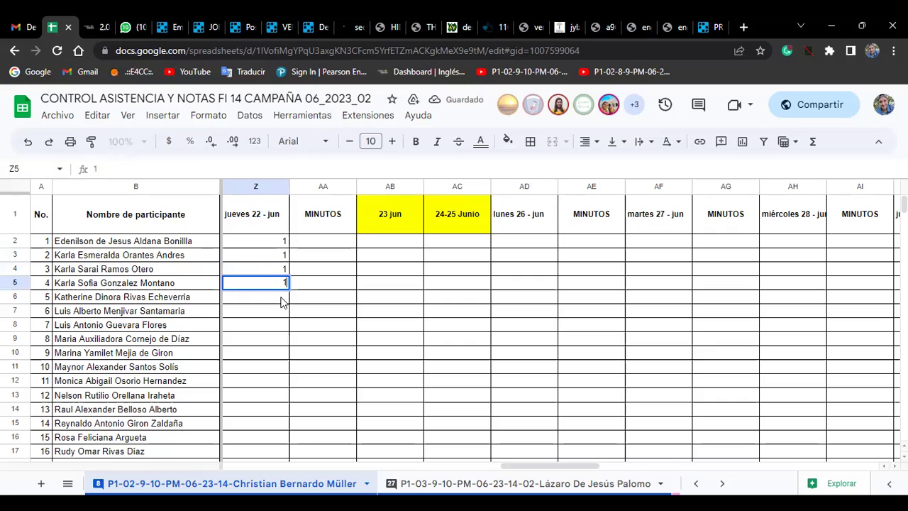
- Record attendance for participants 5 to 8 under "jueves 22 - jun": 0 in Z6, Z7 and Z9, and 1 in Z8
{"action": "left_click", "coordinate": [281, 301]}
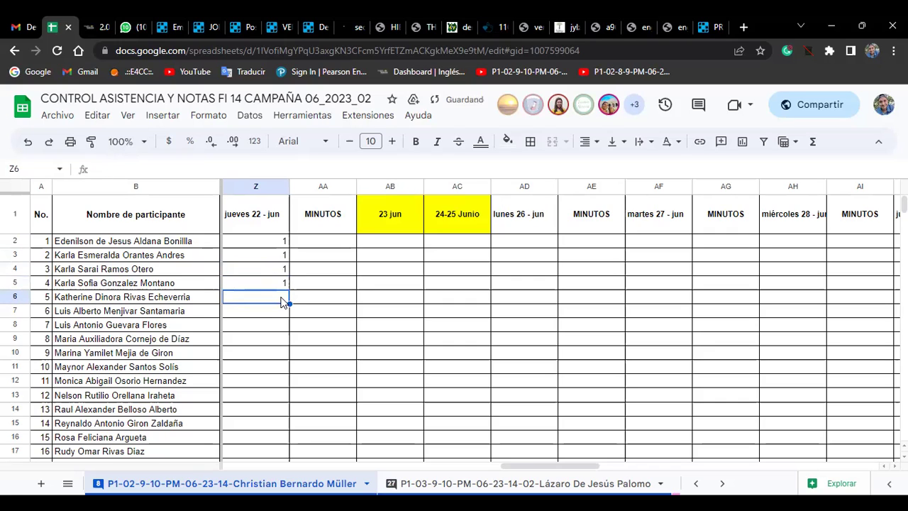
{"action": "type", "text": "0"}
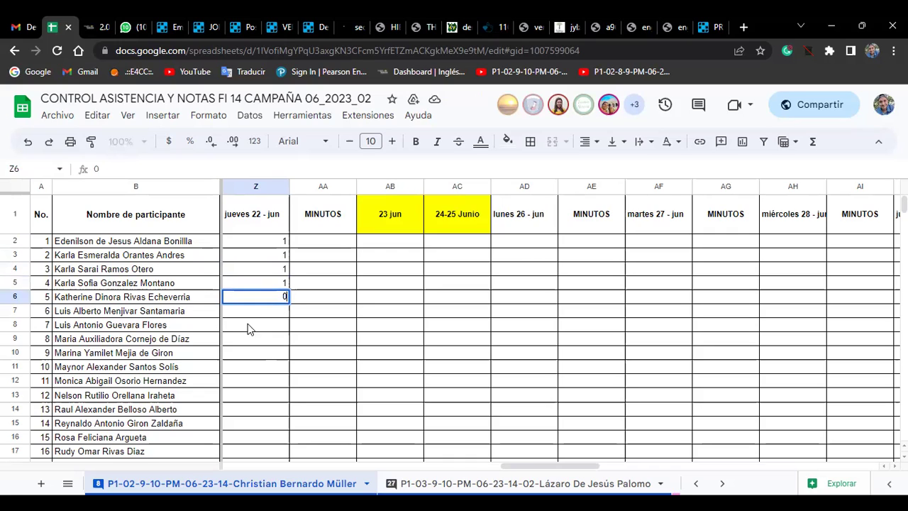
{"action": "key", "text": "Return"}
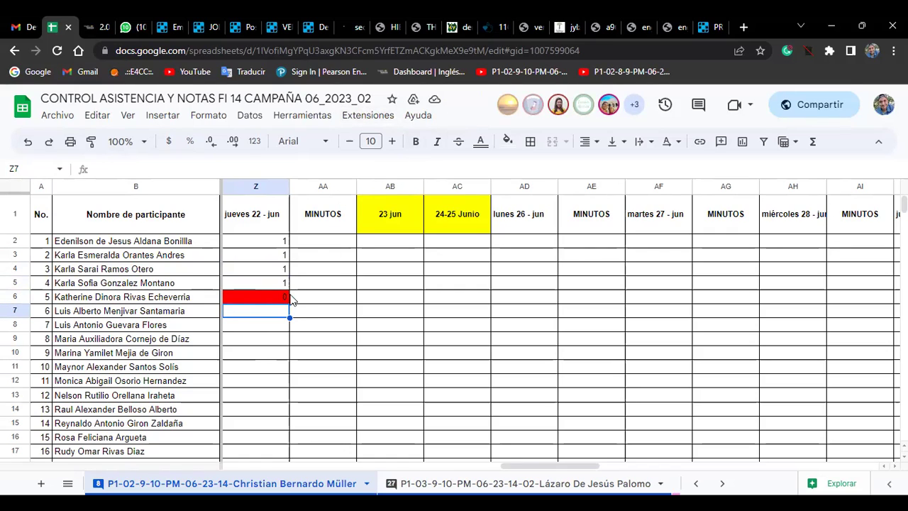
{"action": "type", "text": "0"}
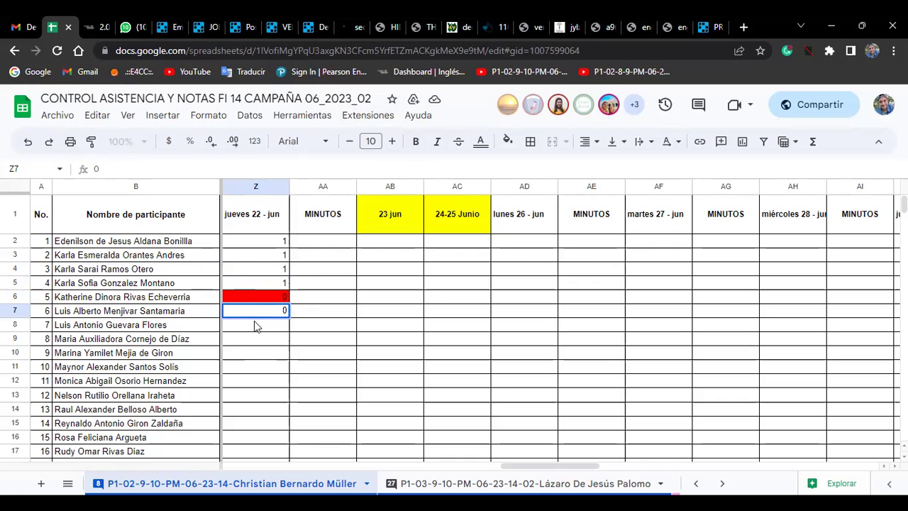
{"action": "key", "text": "Return"}
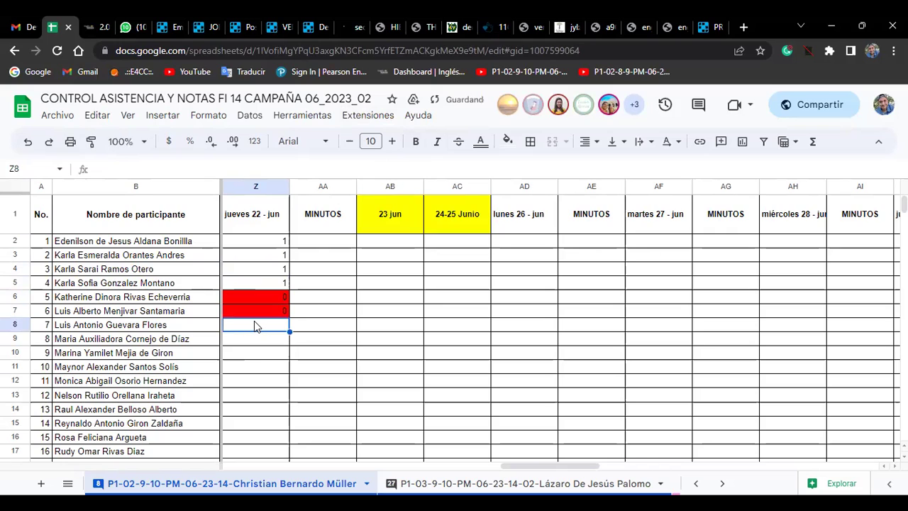
{"action": "type", "text": "1"}
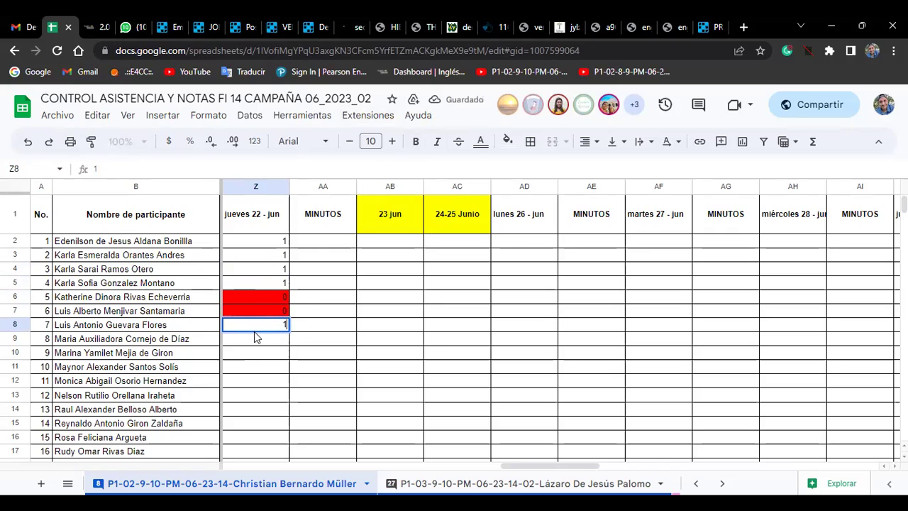
{"action": "key", "text": "Return"}
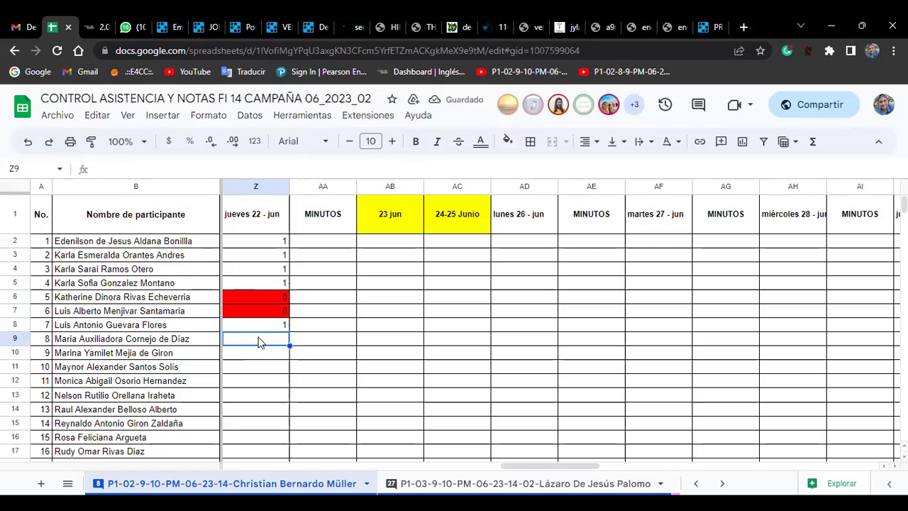
{"action": "type", "text": "0"}
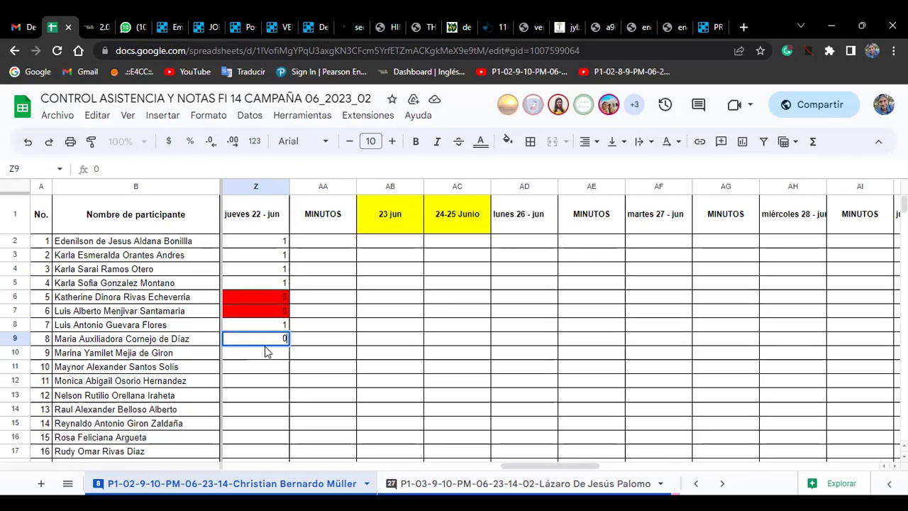
{"action": "key", "text": "Return"}
- Mark participants 9 to 12 as present under "jueves 22 - jun" by entering 1 in cells Z10 to Z13
{"action": "type", "text": "1"}
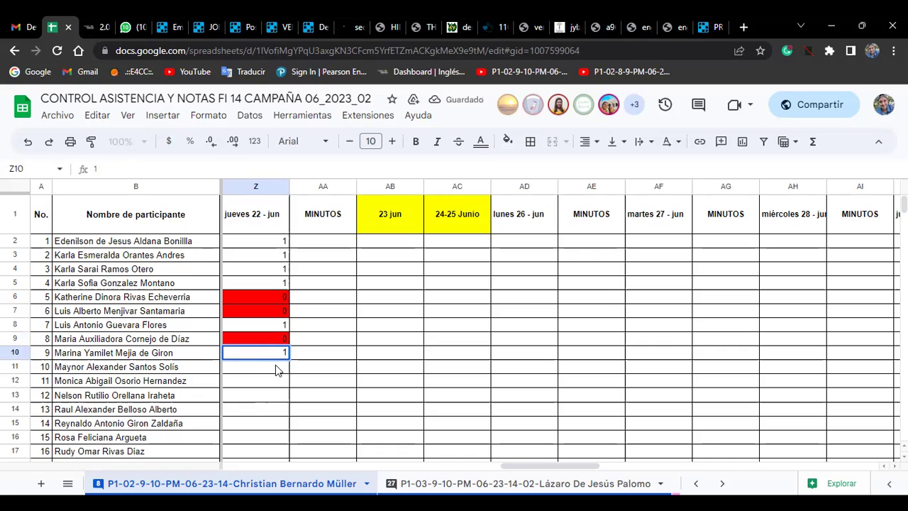
{"action": "key", "text": "Return"}
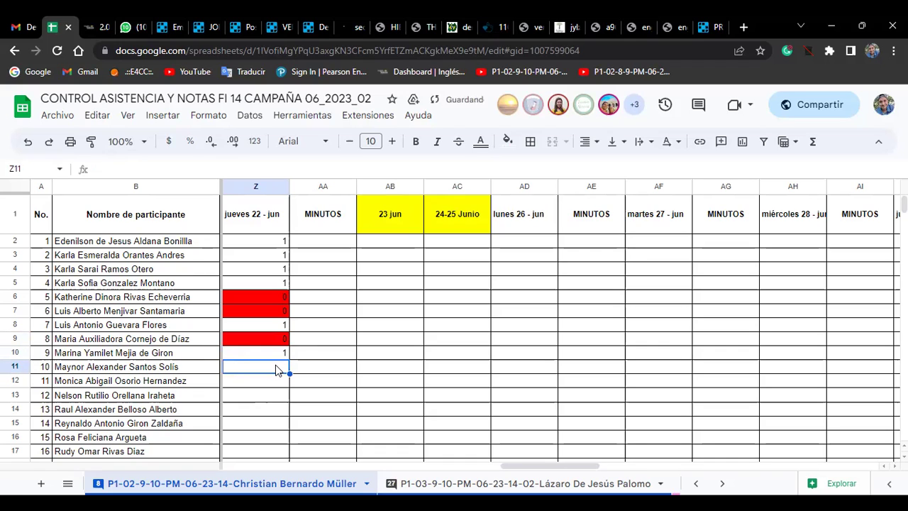
{"action": "type", "text": "1"}
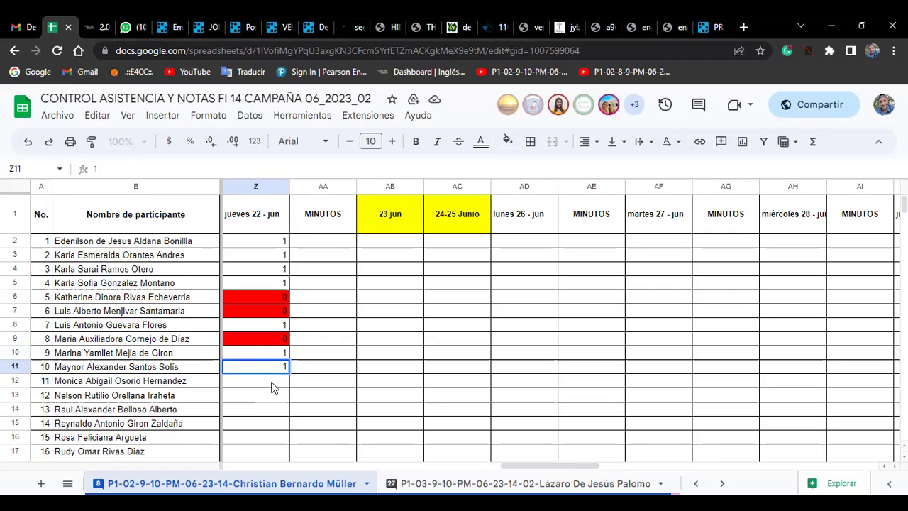
{"action": "double_click", "coordinate": [272, 383]}
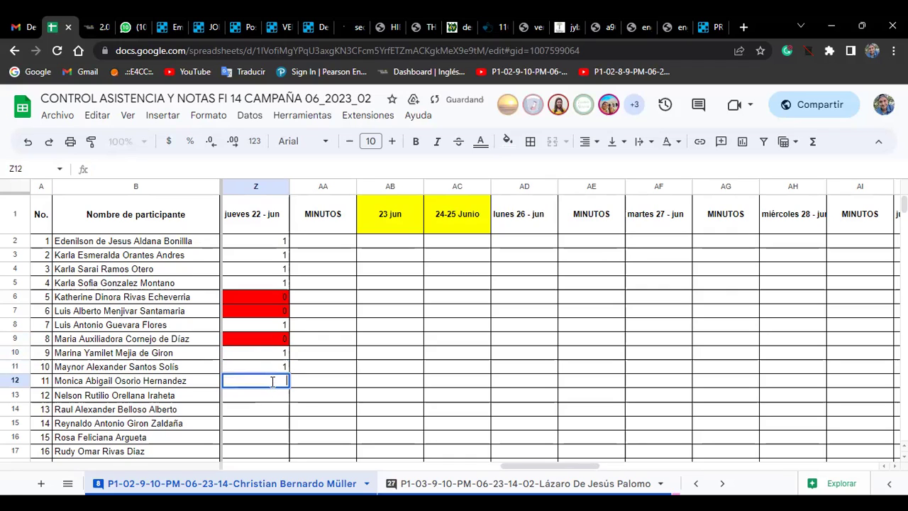
{"action": "type", "text": "1"}
{"action": "left_click", "coordinate": [266, 397]}
{"action": "double_click", "coordinate": [266, 399]}
{"action": "type", "text": "1"}
- Enter 1 for participants 13 to 15 in the "jueves 22 - jun" column, cells Z14 to Z16
{"action": "left_click", "coordinate": [275, 414]}
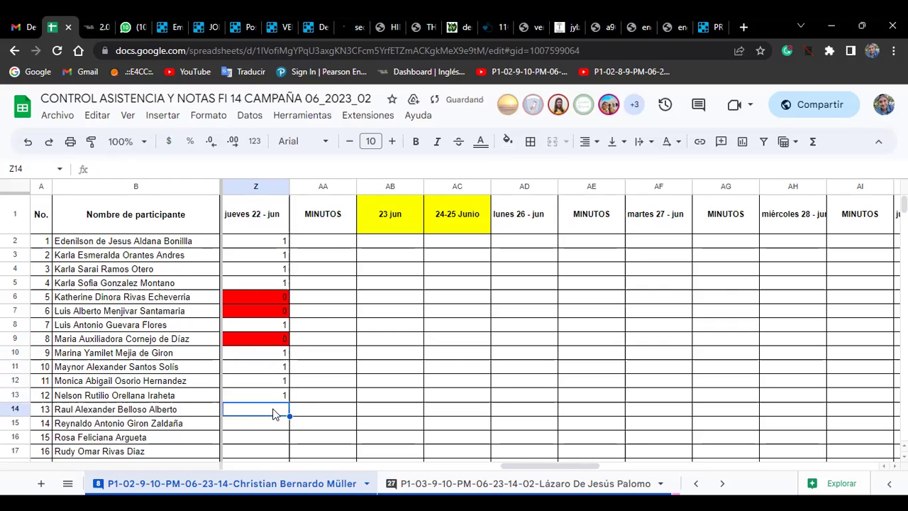
{"action": "double_click", "coordinate": [274, 410]}
{"action": "type", "text": "1"}
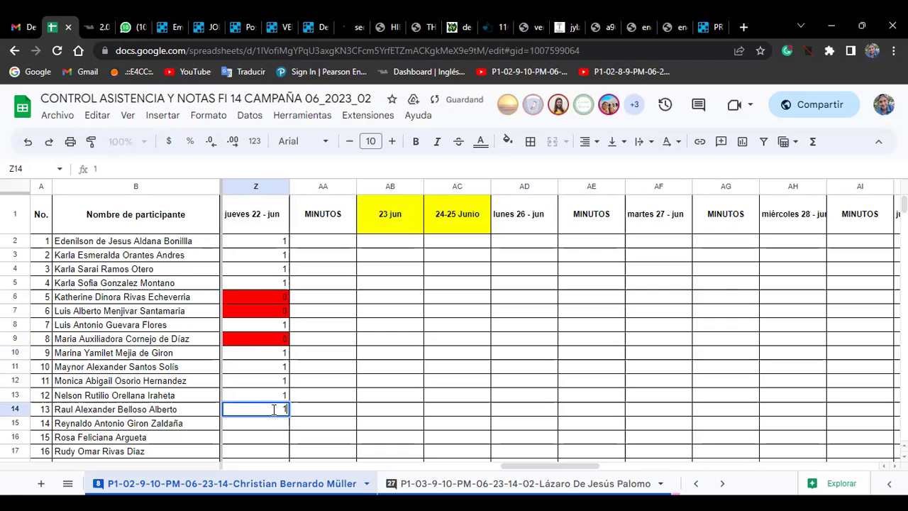
{"action": "left_click", "coordinate": [268, 424]}
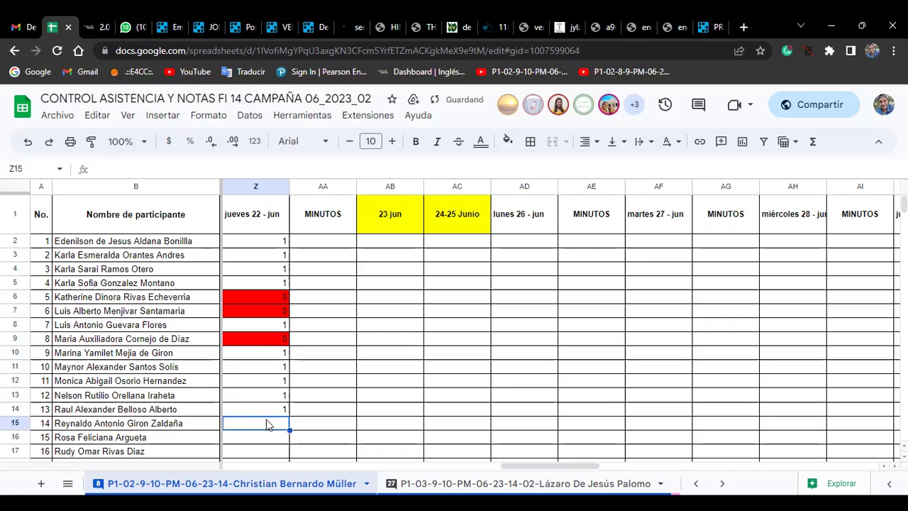
{"action": "double_click", "coordinate": [266, 424]}
{"action": "type", "text": "1"}
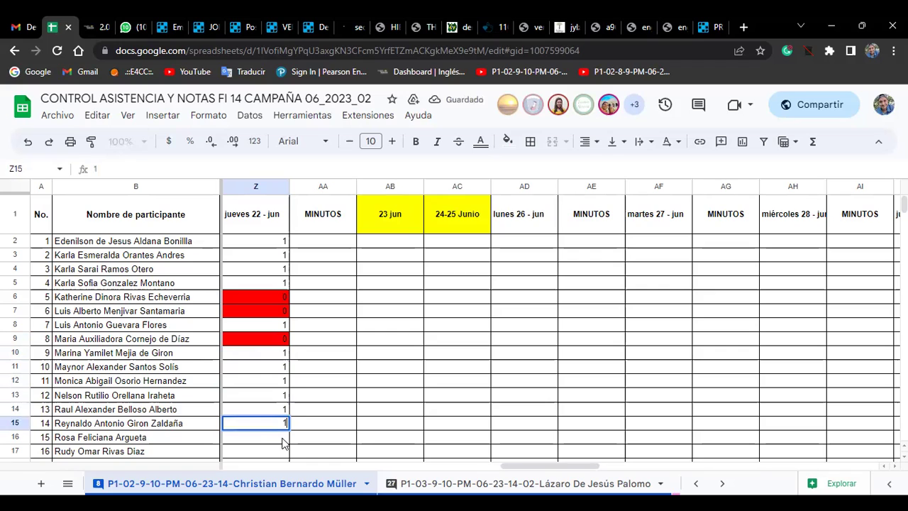
{"action": "left_click", "coordinate": [275, 440]}
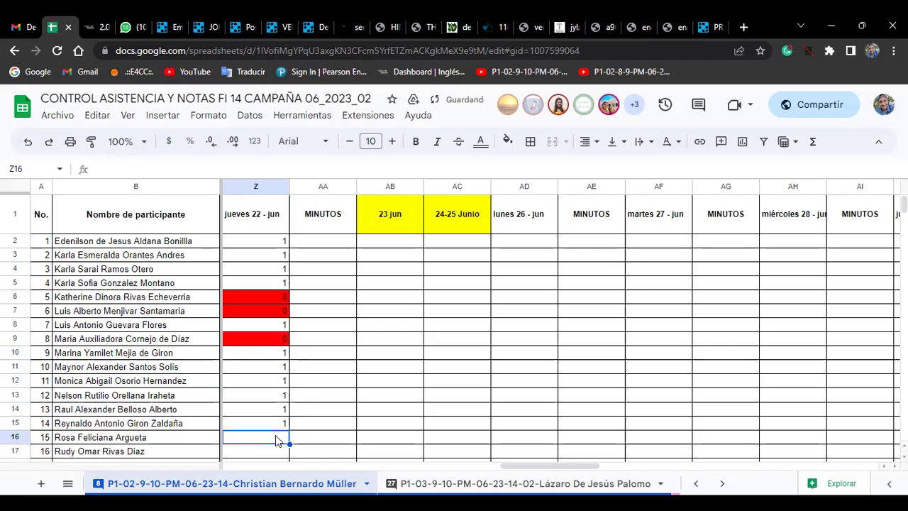
{"action": "double_click", "coordinate": [276, 435]}
{"action": "type", "text": "1"}
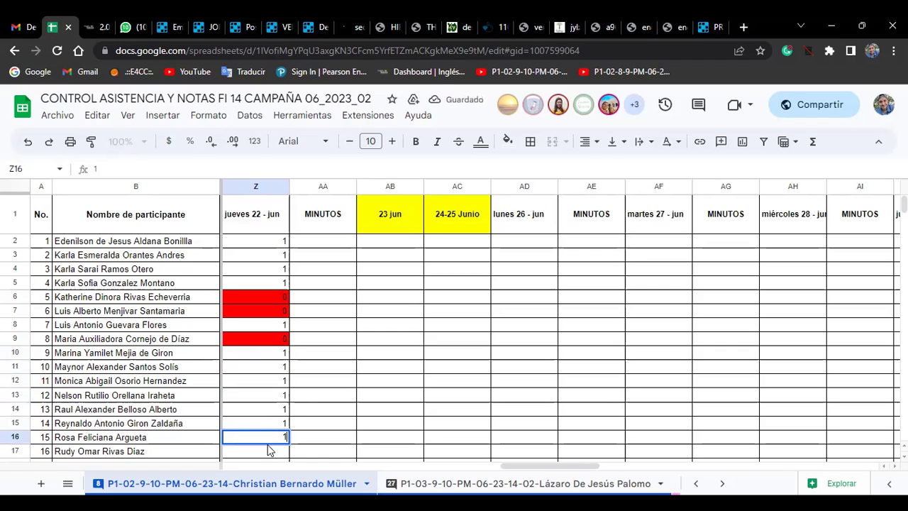
- Enter 1 for participants 16 to 18 in the "jueves 22 - jun" column, cells Z17 to Z19
{"action": "left_click", "coordinate": [269, 452]}
{"action": "double_click", "coordinate": [268, 452]}
{"action": "type", "text": "1"}
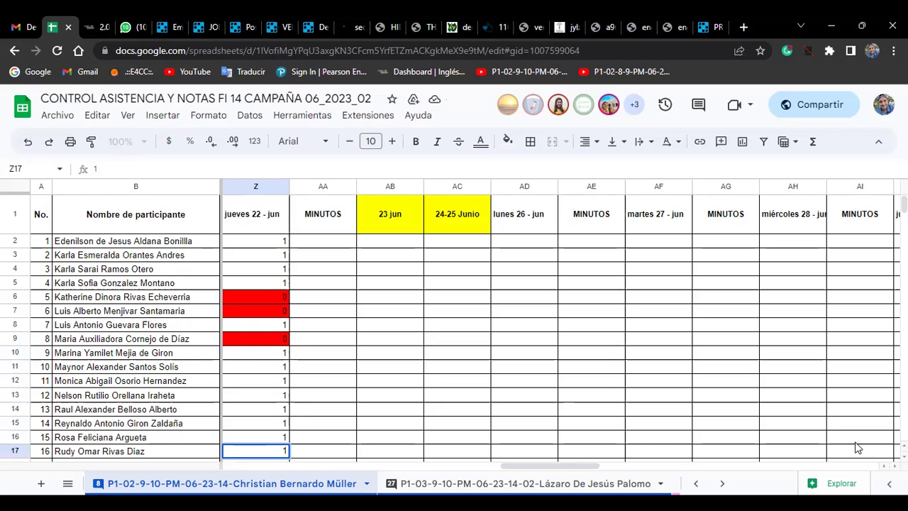
{"action": "scroll", "coordinate": [893, 454], "scroll_direction": "down", "scroll_amount": 1}
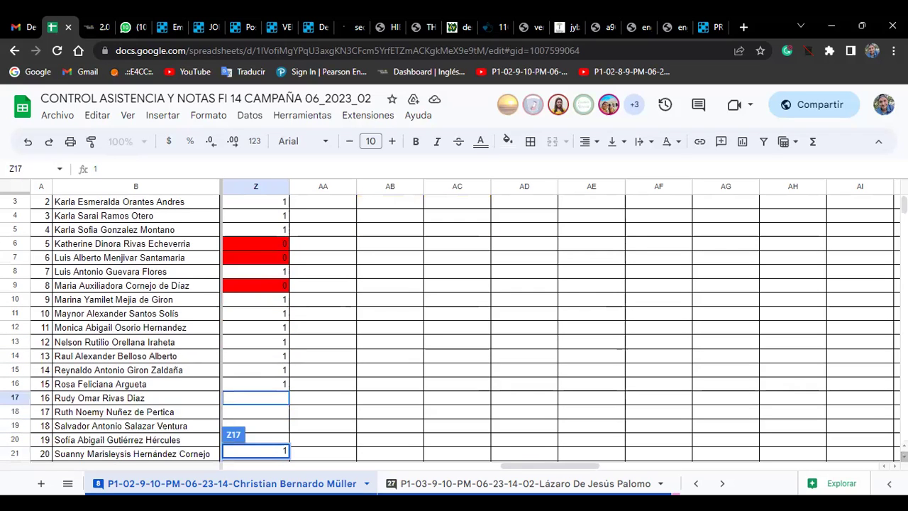
{"action": "scroll", "coordinate": [901, 454], "scroll_direction": "down", "scroll_amount": 2}
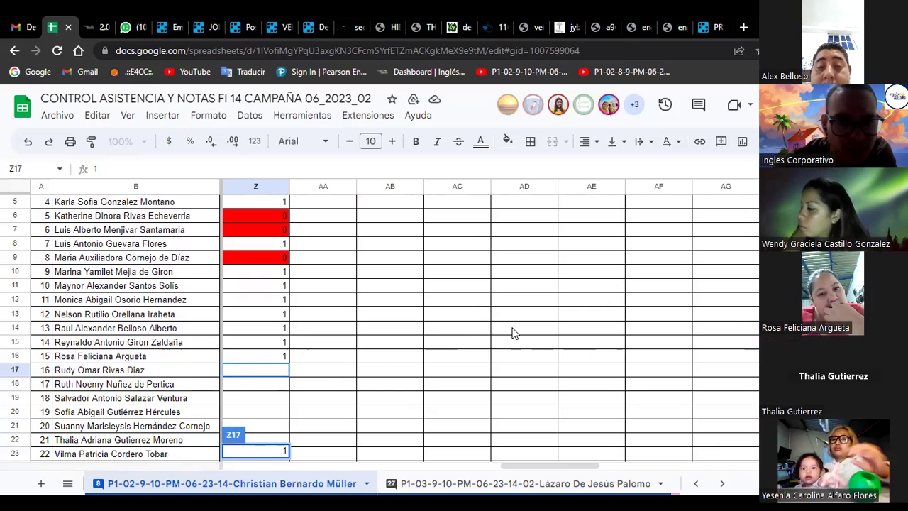
{"action": "key", "text": "Return"}
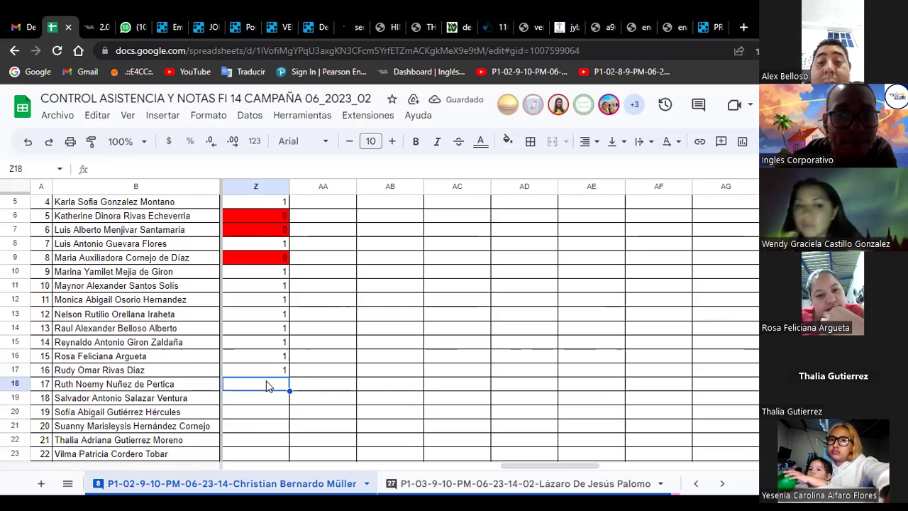
{"action": "type", "text": "1"}
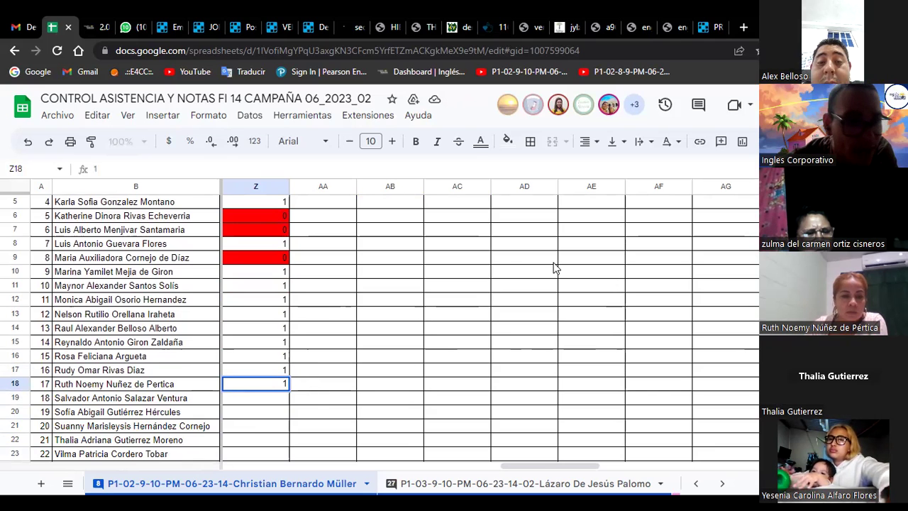
{"action": "left_click", "coordinate": [266, 399]}
{"action": "type", "text": "1"}
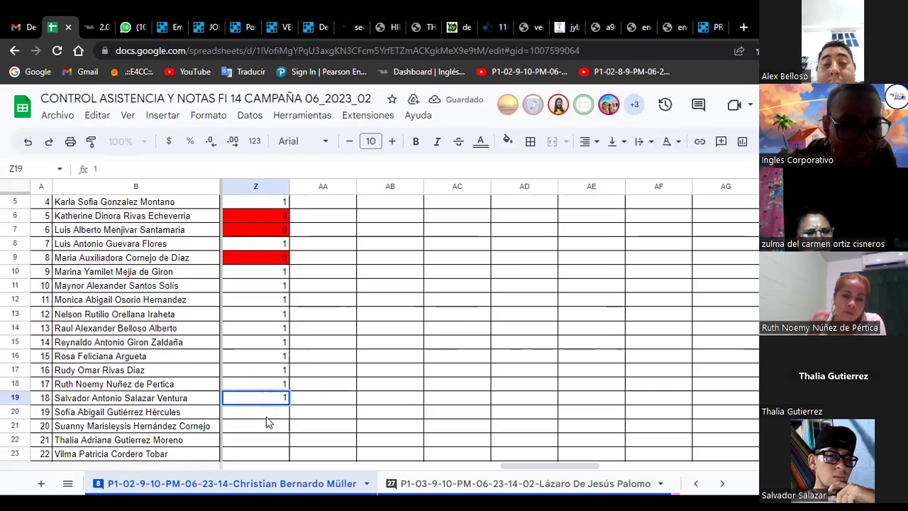
- Record attendance for participants 19 to 22 under "jueves 22 - jun": 0 in Z20 and 1 in Z21, Z22 and Z23
{"action": "left_click", "coordinate": [266, 417]}
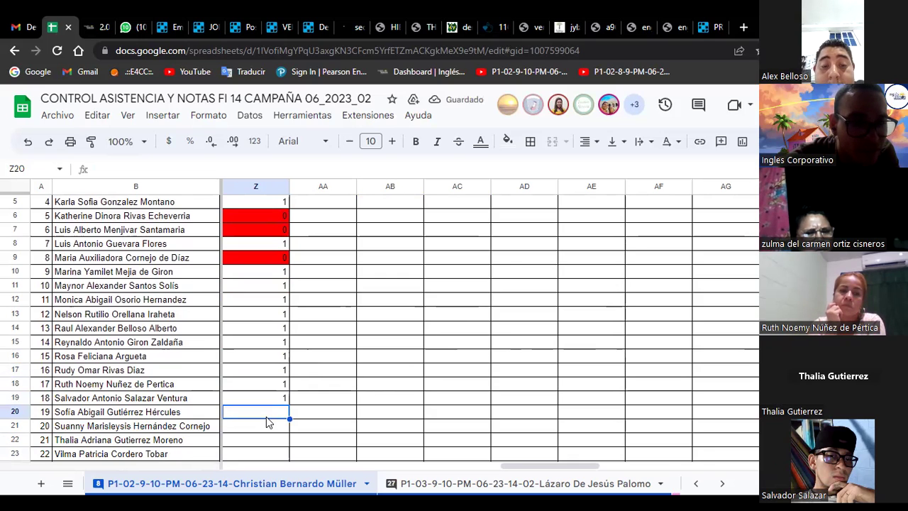
{"action": "type", "text": "0"}
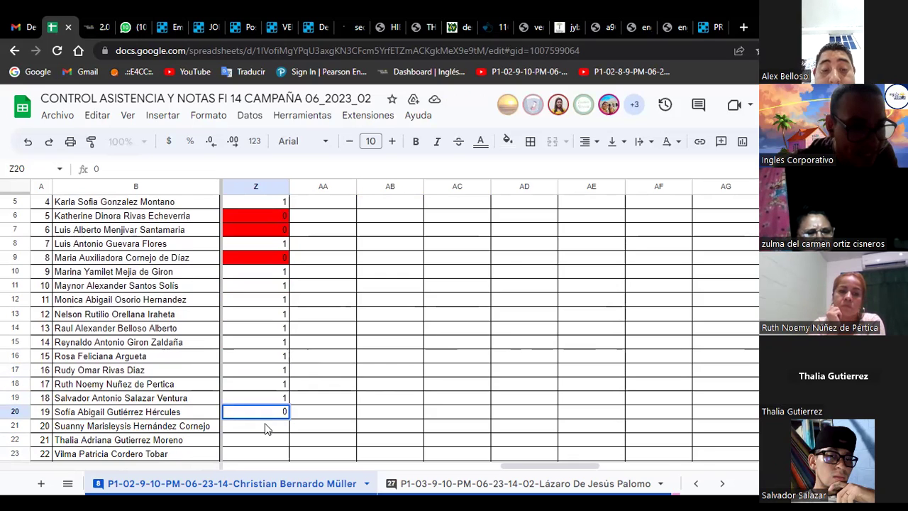
{"action": "left_click", "coordinate": [265, 424]}
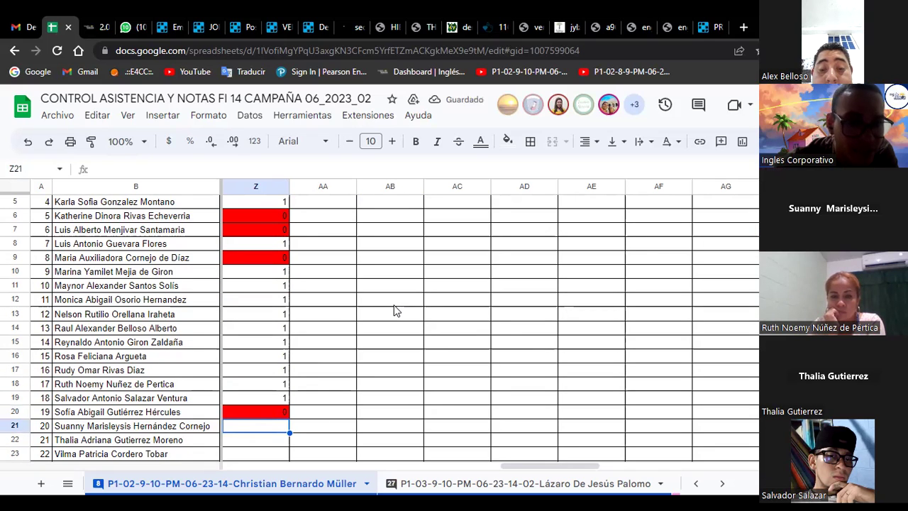
{"action": "type", "text": "1"}
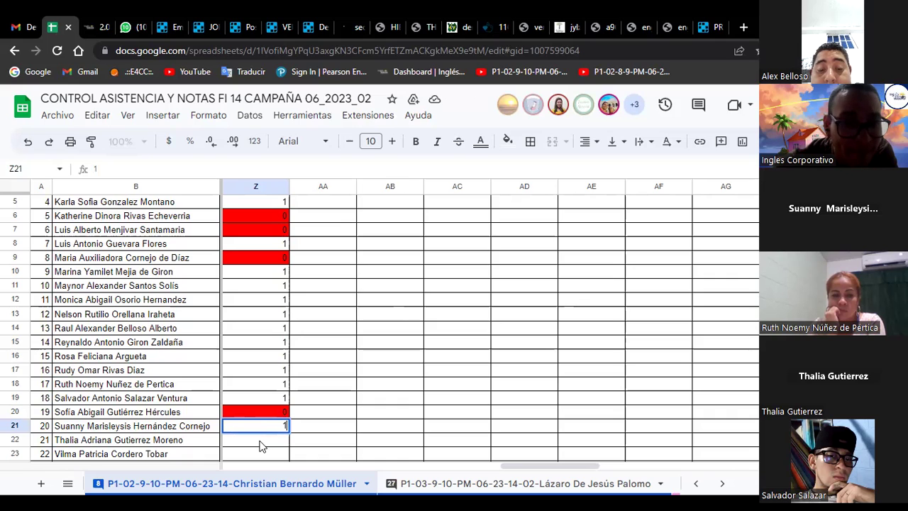
{"action": "left_click", "coordinate": [260, 445]}
{"action": "type", "text": "1"}
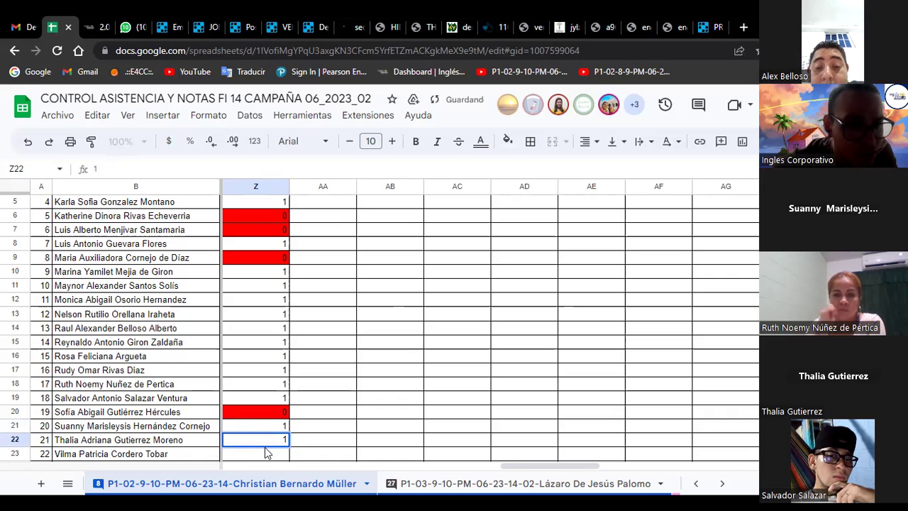
{"action": "left_click", "coordinate": [273, 459]}
{"action": "type", "text": "1"}
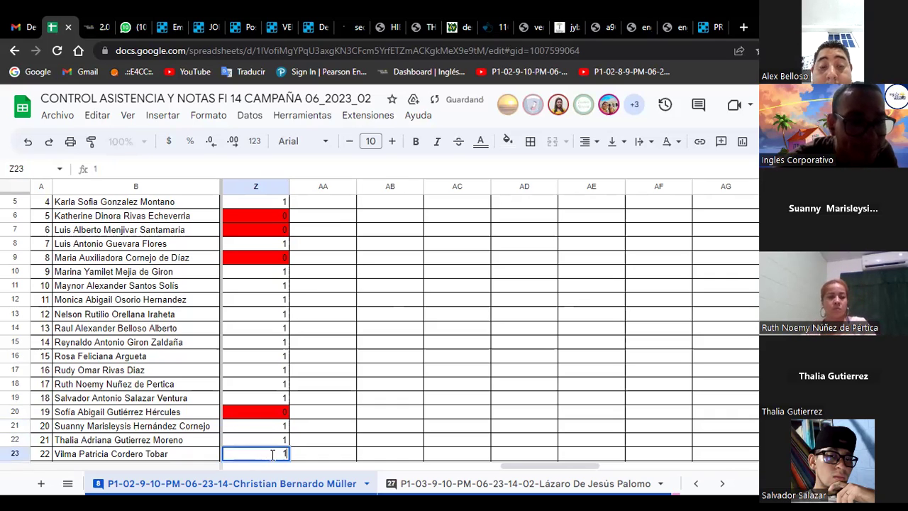
{"action": "left_click_drag", "start_coordinate": [273, 458], "coordinate": [275, 384]}
{"action": "key", "text": "Return"}
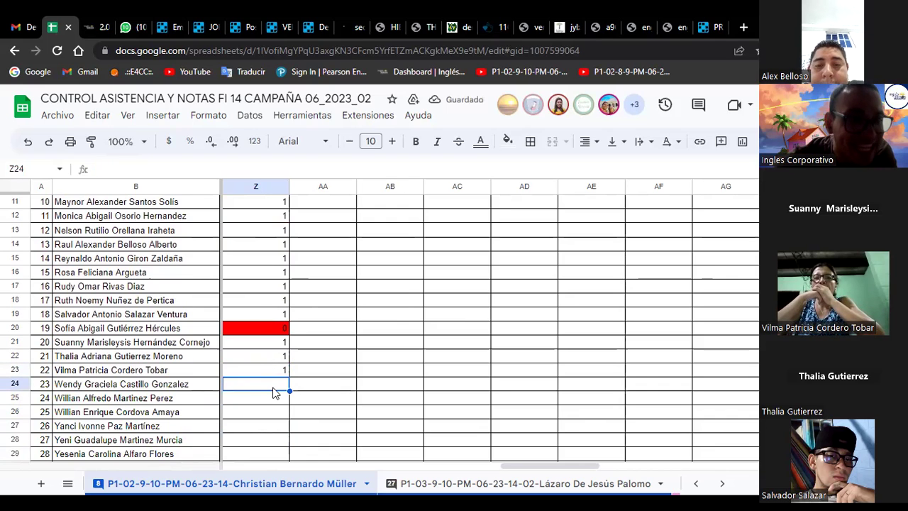
- Enter 1 for participants 23 to 26 in the "jueves 22 - jun" column, cells Z24 to Z27
{"action": "type", "text": "1"}
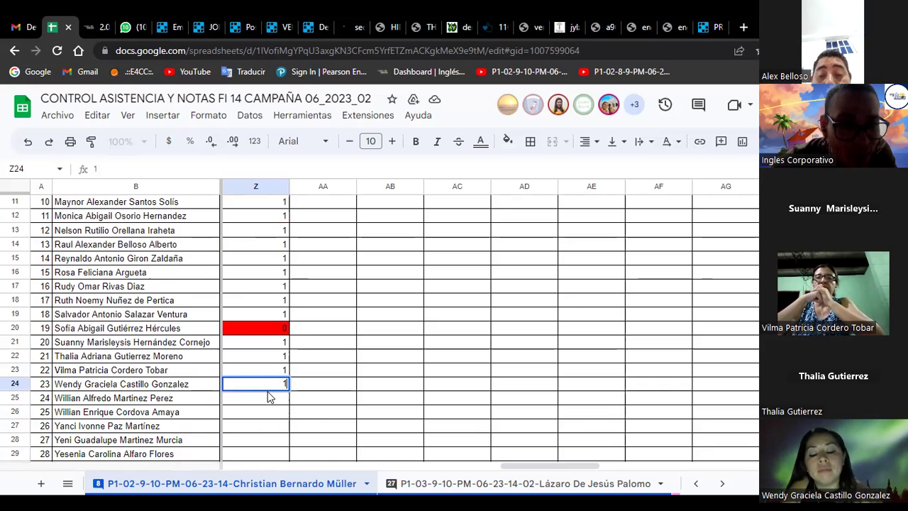
{"action": "key", "text": "Return"}
{"action": "type", "text": "1"}
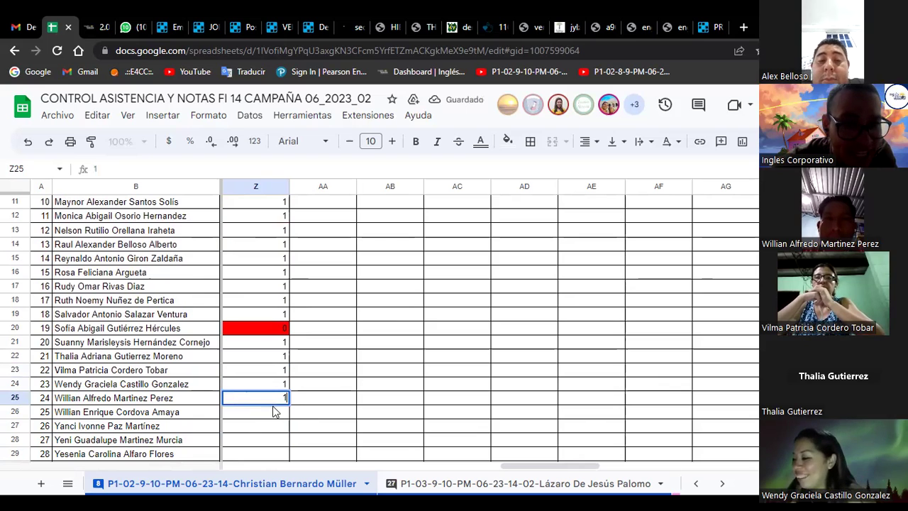
{"action": "key", "text": "Return"}
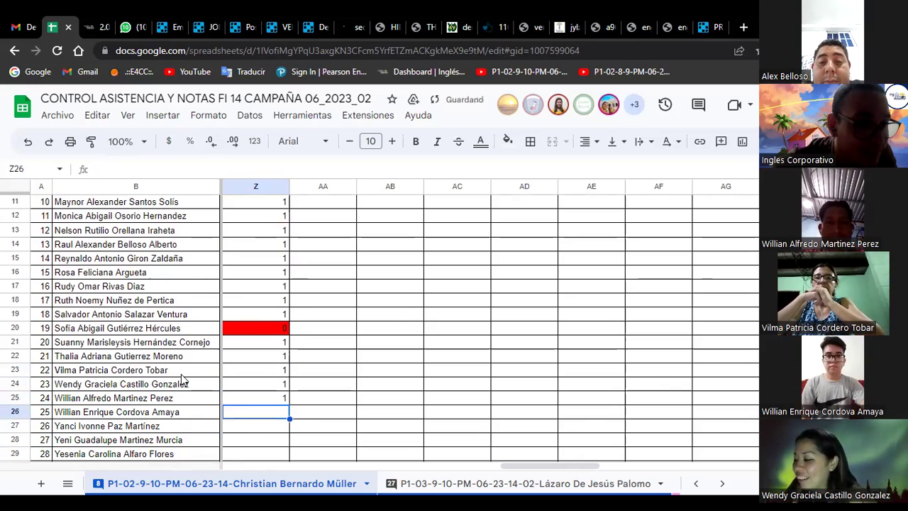
{"action": "type", "text": "1"}
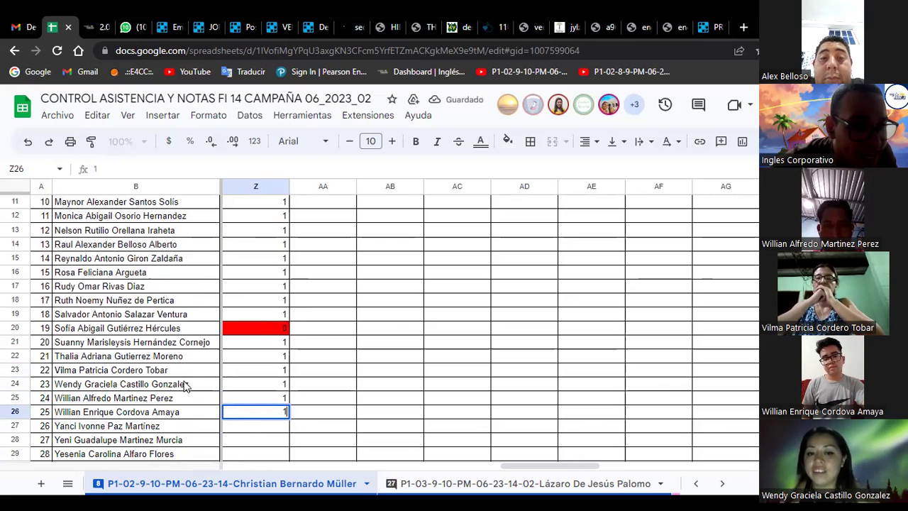
{"action": "left_click", "coordinate": [235, 426]}
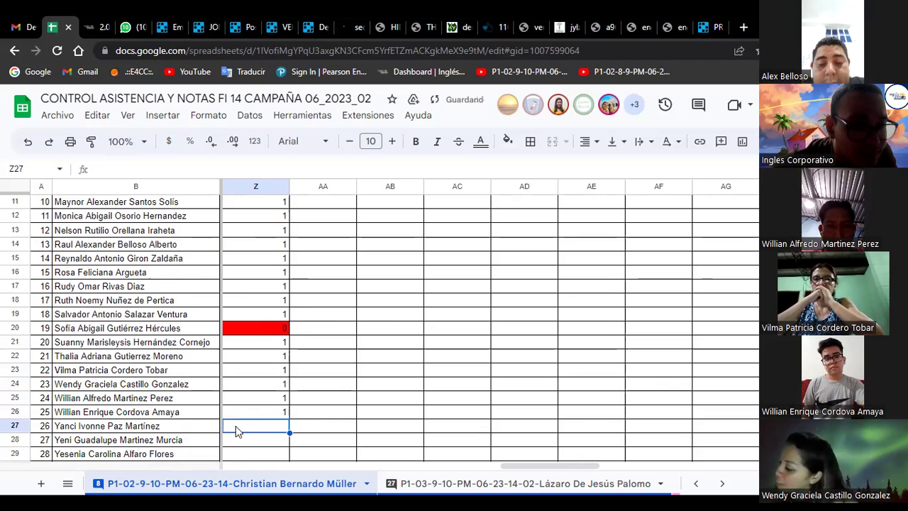
{"action": "type", "text": "1"}
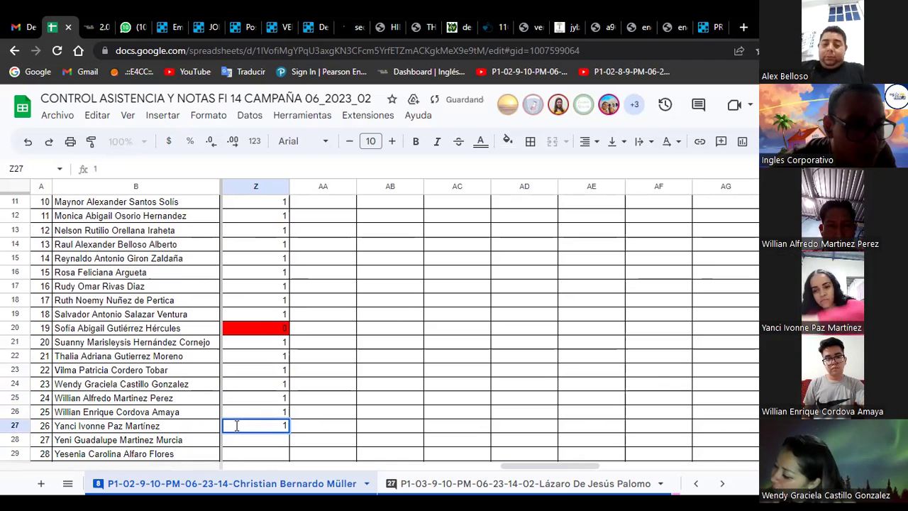
- Enter 1 for participants 27 and 28 in the "jueves 22 - jun" column, cells Z28 and Z29
{"action": "left_click", "coordinate": [256, 437]}
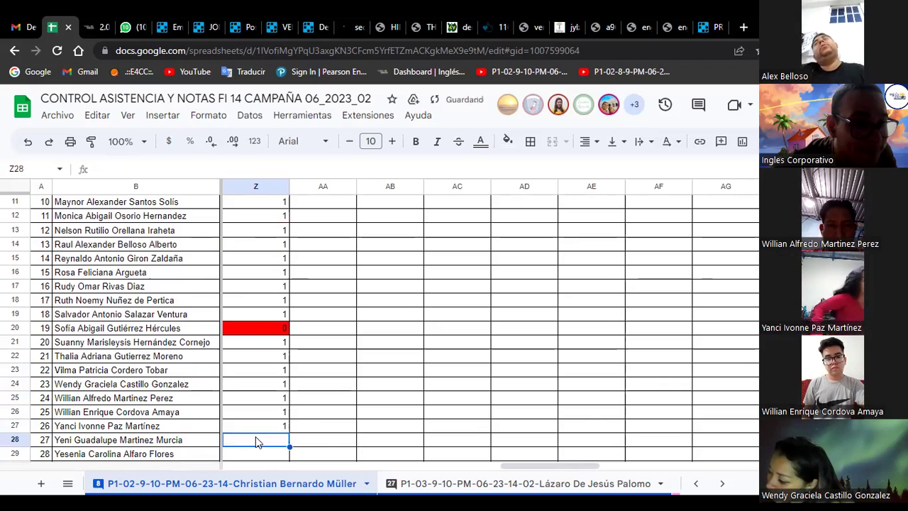
{"action": "type", "text": "1"}
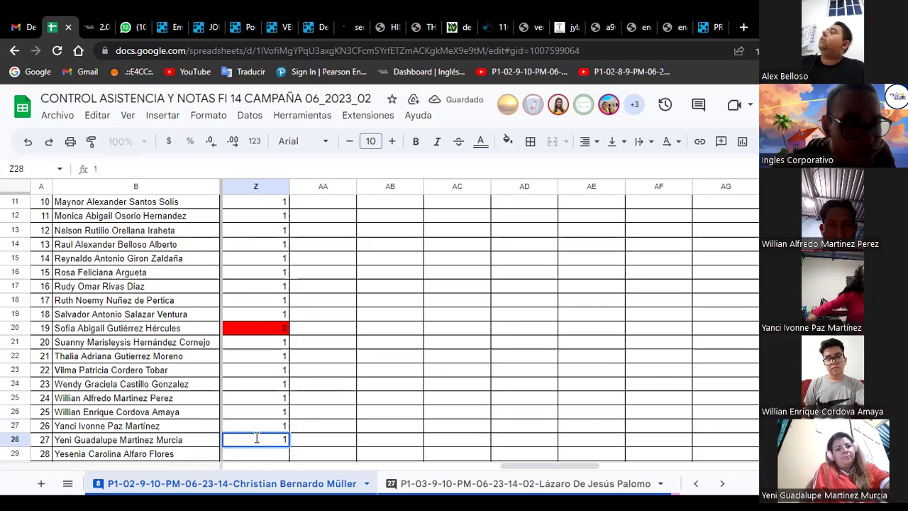
{"action": "left_click", "coordinate": [266, 454]}
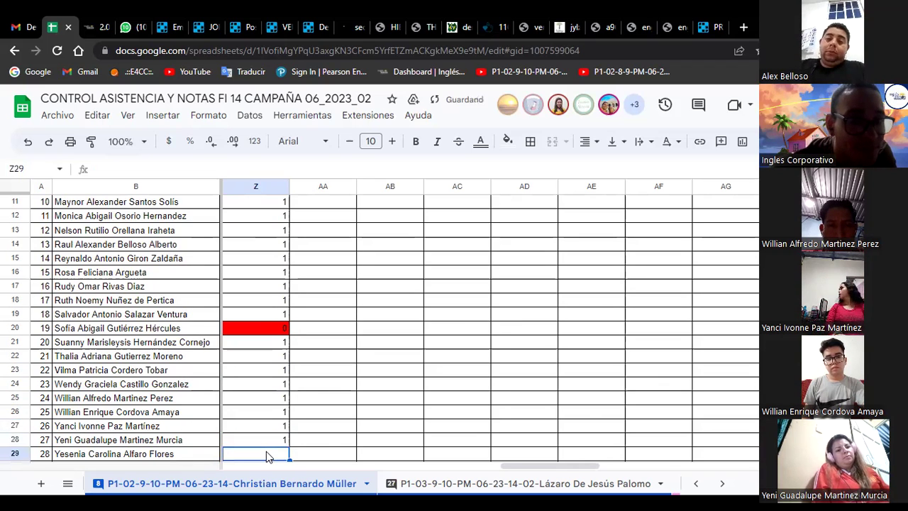
{"action": "type", "text": "1"}
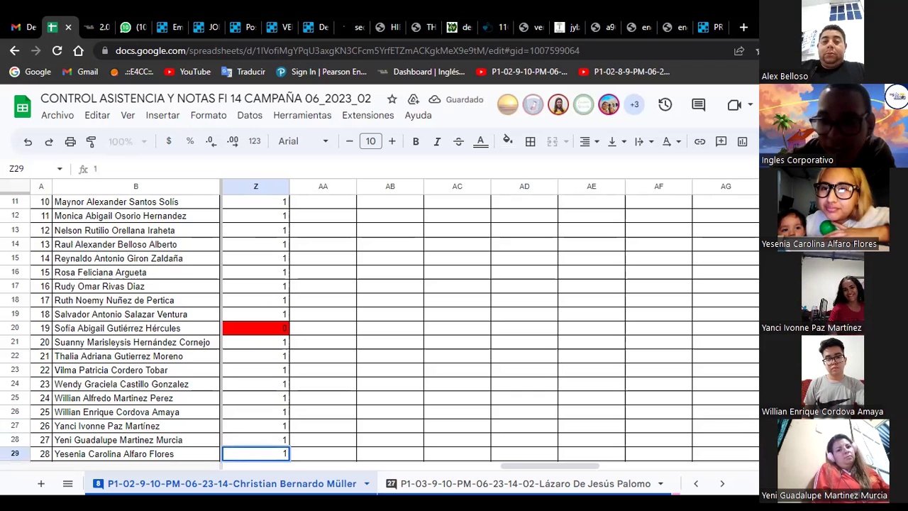
{"action": "scroll", "coordinate": [550, 441], "scroll_direction": "down", "scroll_amount": 1}
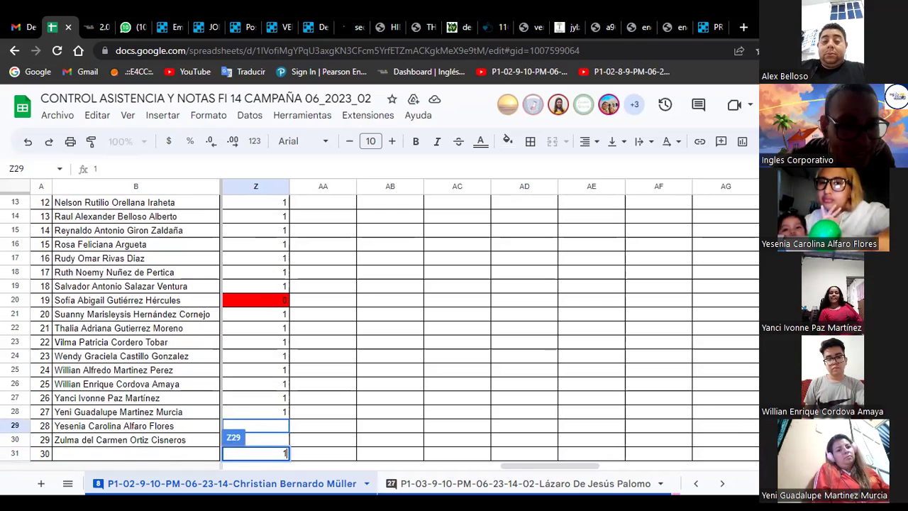
{"action": "left_click", "coordinate": [277, 438]}
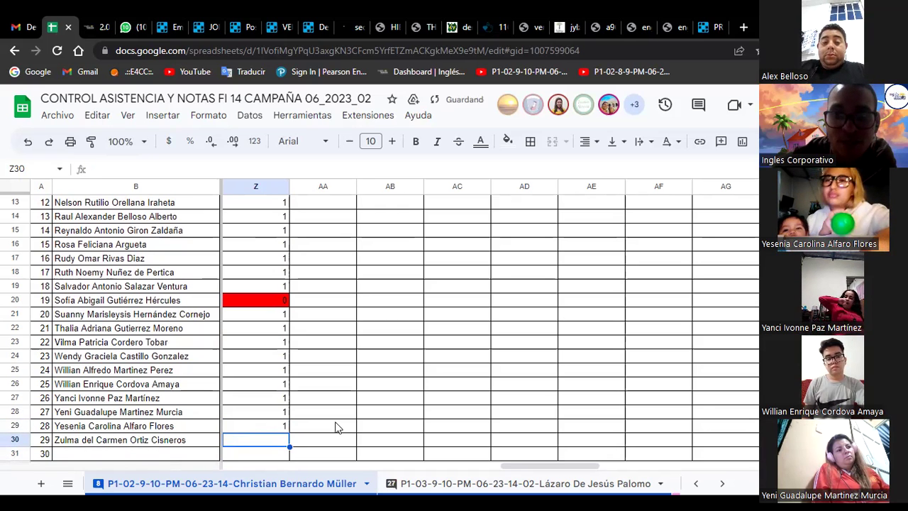
- Enter 1 for participant 29 in the "jueves 22 - jun" column, cell Z30
{"action": "type", "text": "1"}
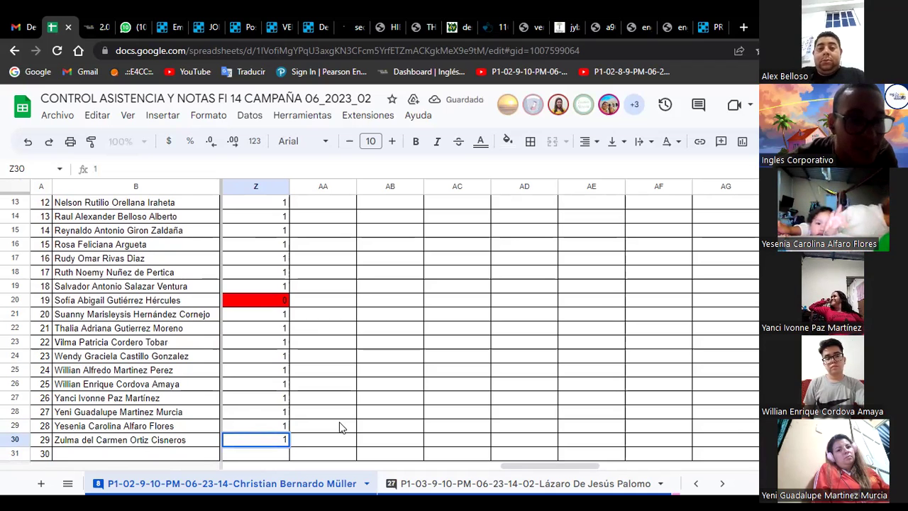
{"action": "left_click", "coordinate": [376, 410]}
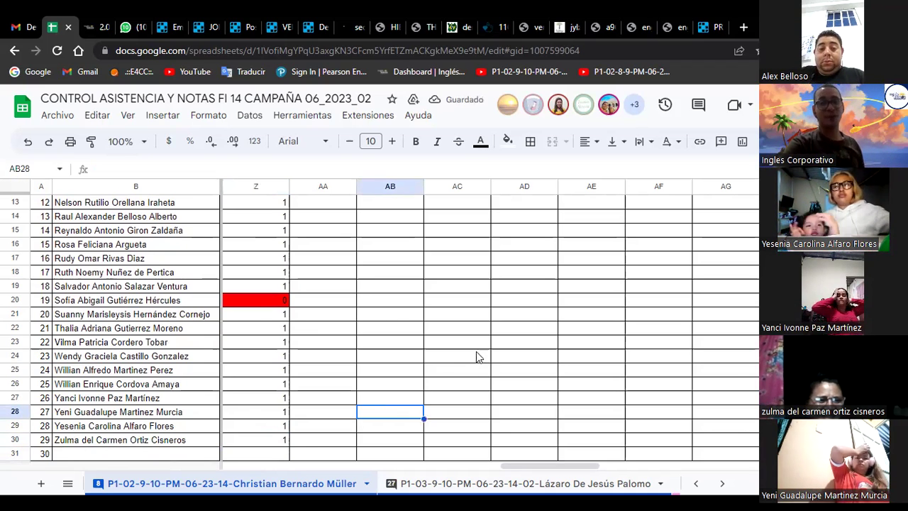
- Switch to the Wordwall "Emotions" activity and add the text annotation "I am confused" above the Sleepy and Confused boxes
{"action": "left_click", "coordinate": [165, 24]}
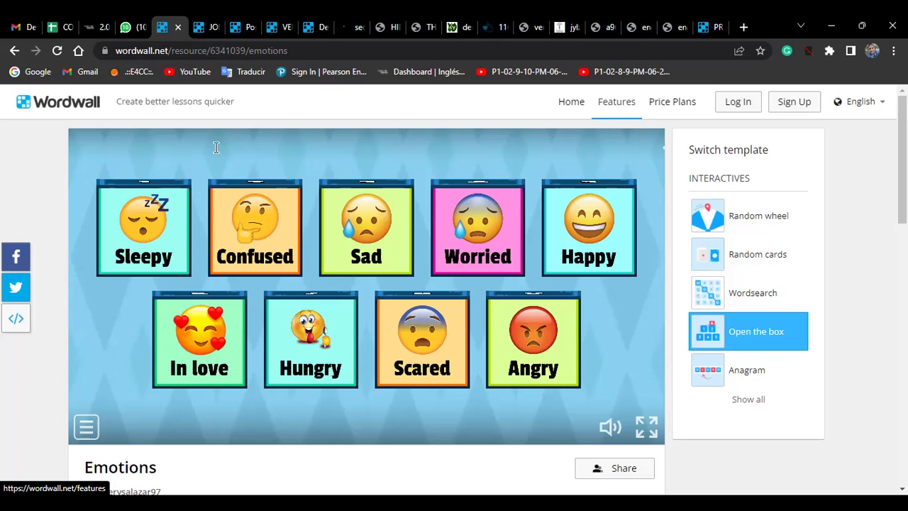
{"action": "left_click", "coordinate": [168, 148]}
{"action": "type", "text": "I am c"}
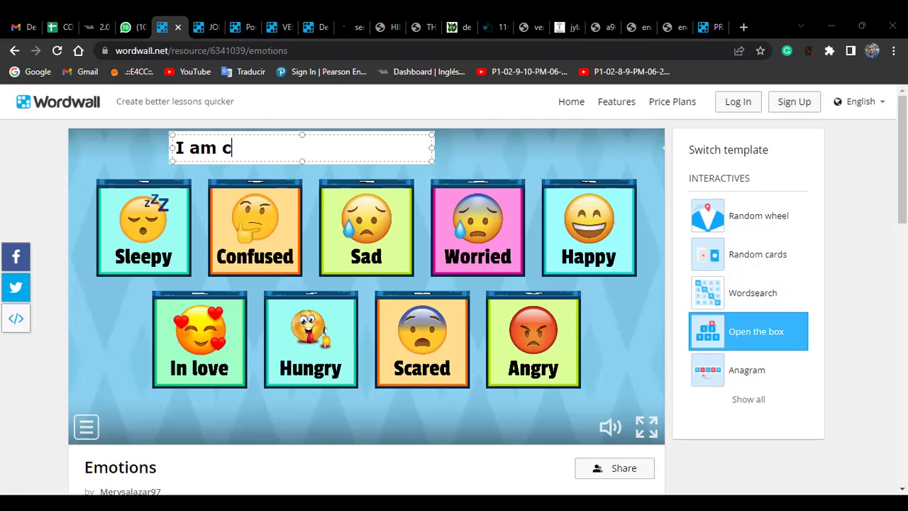
{"action": "type", "text": "onfused"}
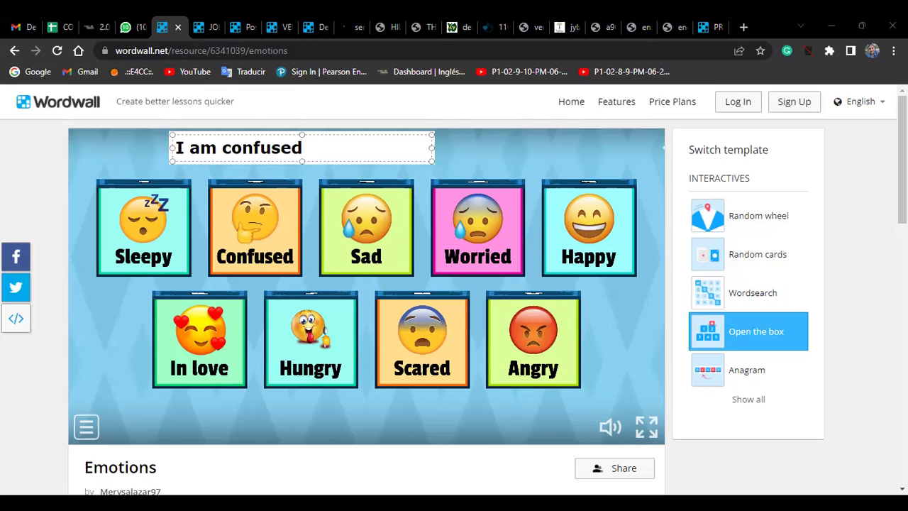
{"action": "left_click", "coordinate": [216, 128]}
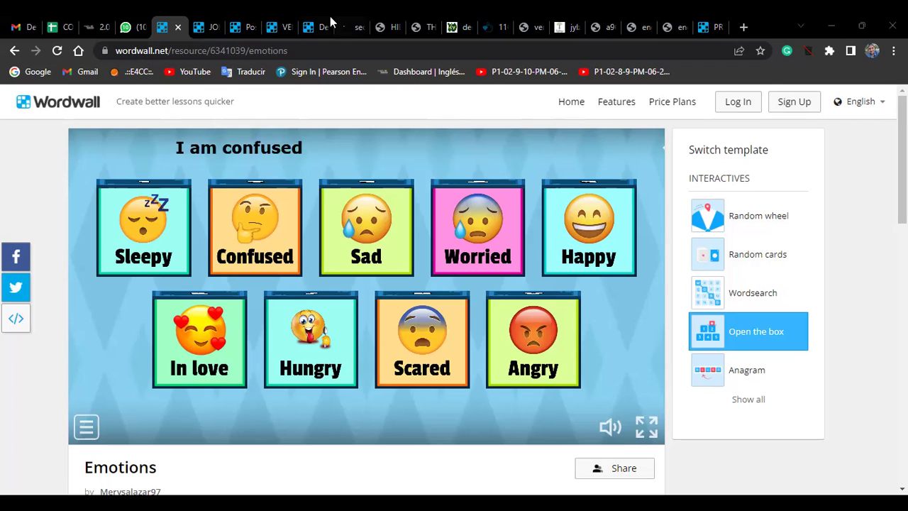